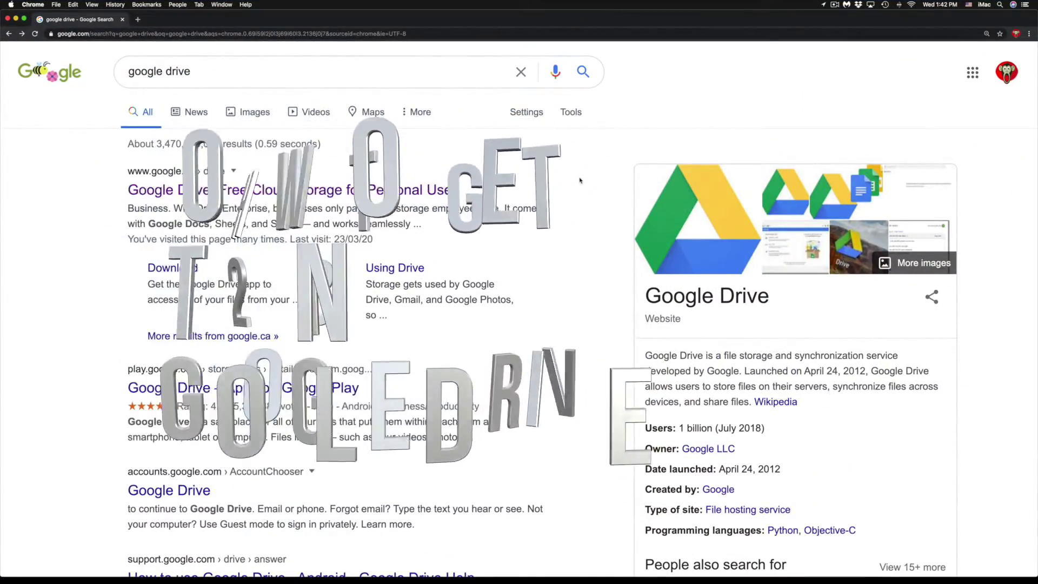
# Open Google Drive from the search results to check its 8.8 GB of 15 GB storage.
pyautogui.click(219, 194)
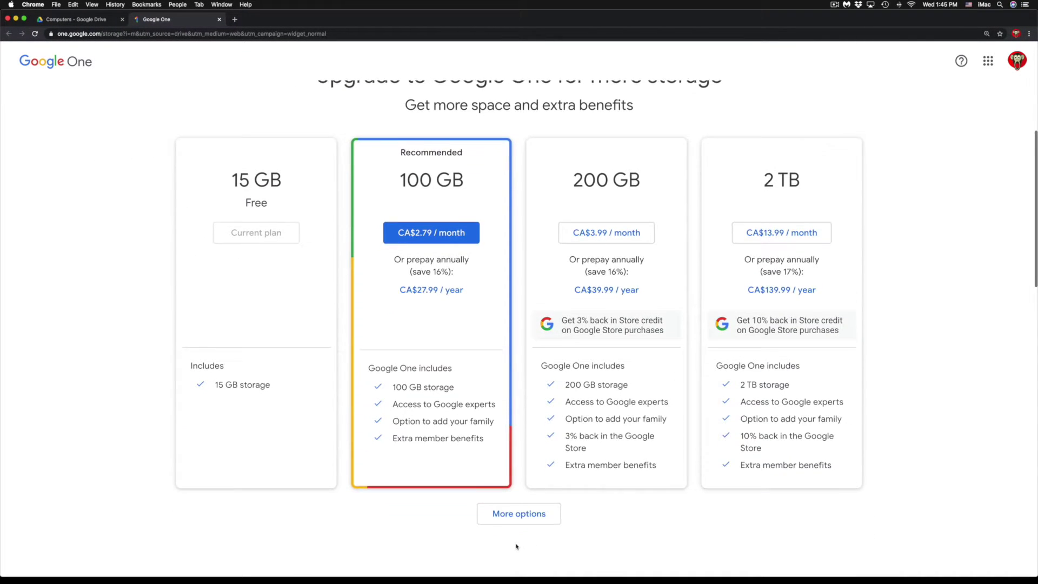
# Scroll down the Google One upgrade page to see the 15 GB to 2 TB plan cards.
pyautogui.scroll(-2, 515, 501)
# Reveal the 10 TB, 20 TB and 30 TB plans, then scroll back to the 2 TB card.
pyautogui.click(505, 472)
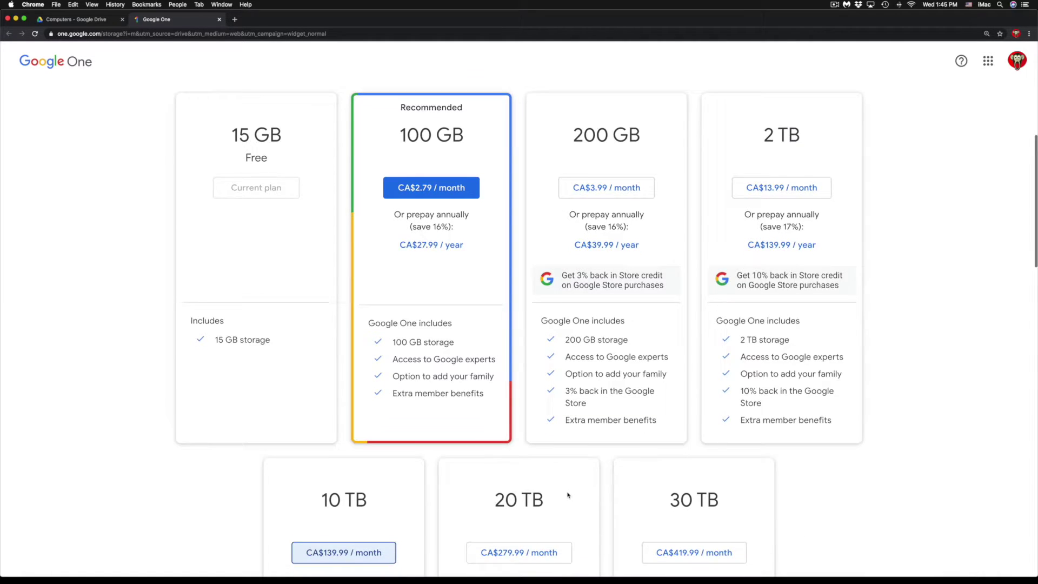
pyautogui.scroll(-4, 567, 495)
pyautogui.scroll(-4, 567, 494)
pyautogui.scroll(-2, 568, 495)
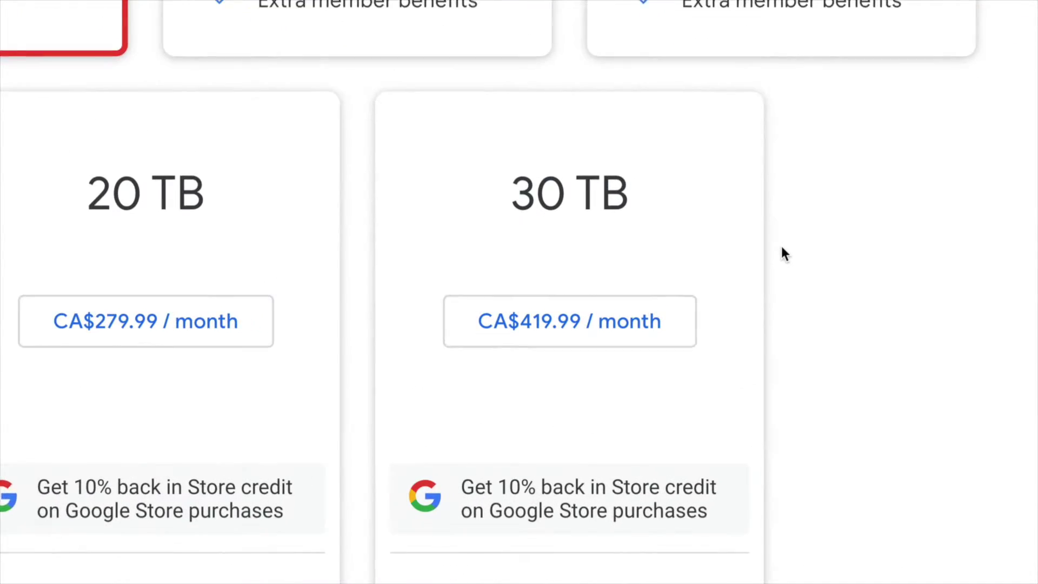
pyautogui.scroll(2, 786, 308)
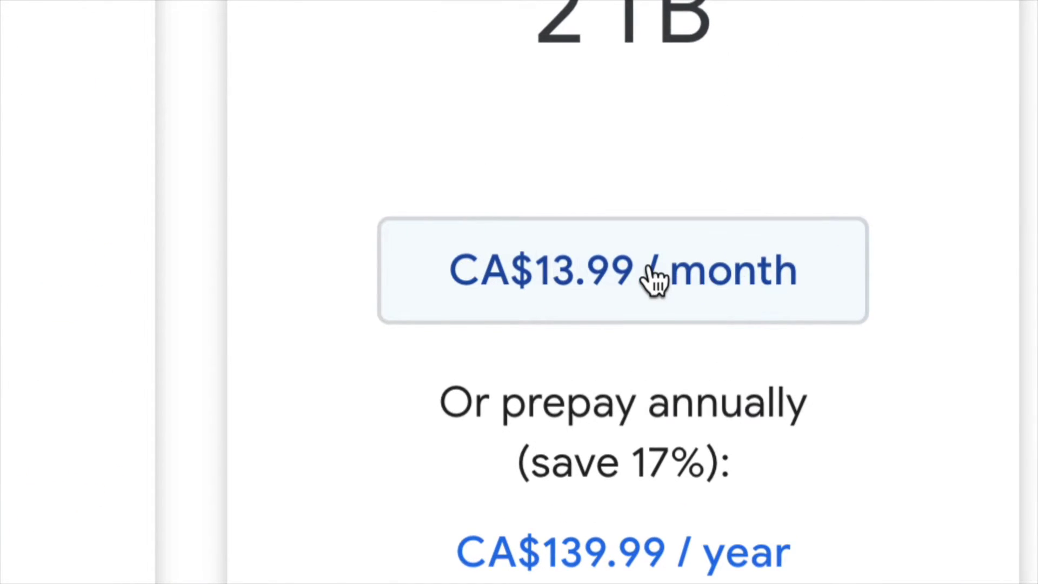
# Pick the 2 TB monthly plan, agree to the terms, and confirm the CA$13.99 Google Play subscription.
pyautogui.click(652, 270)
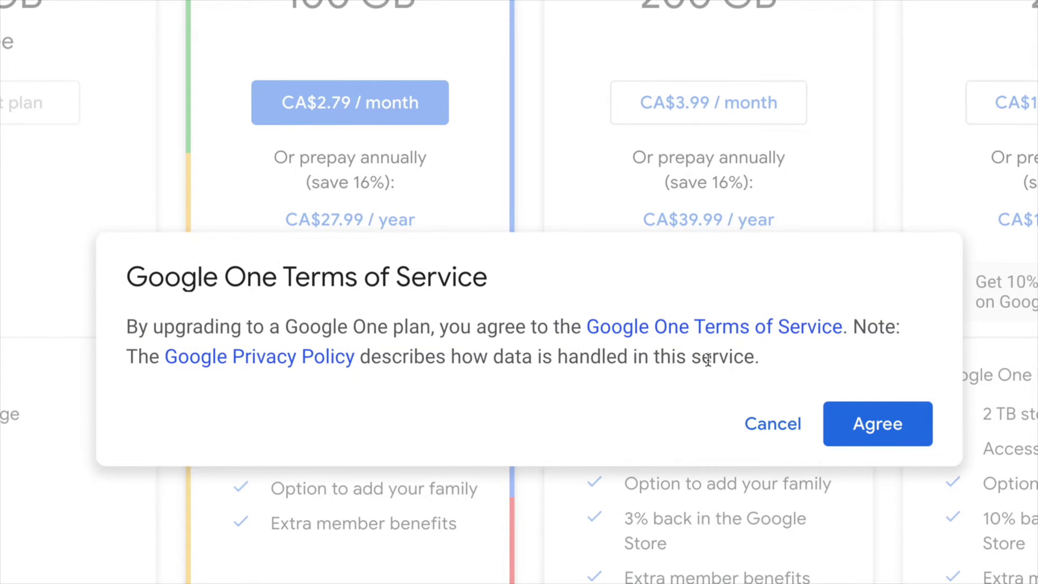
pyautogui.click(865, 419)
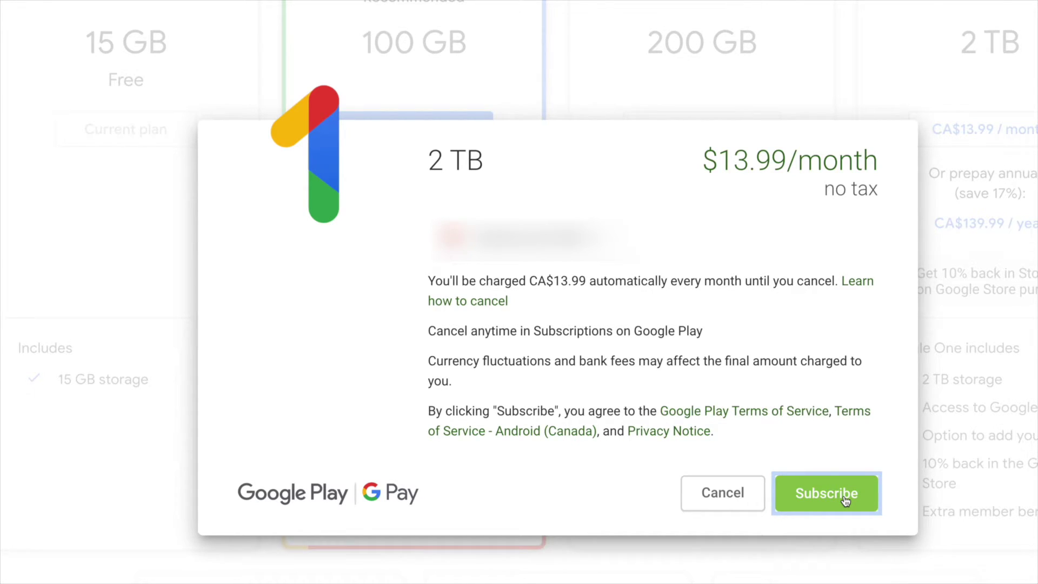
pyautogui.click(844, 497)
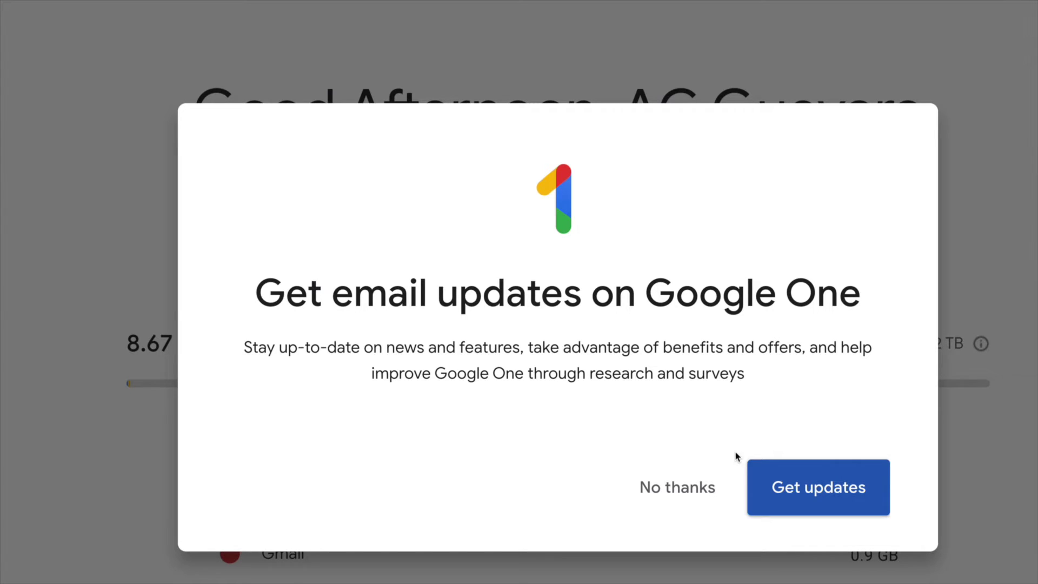
# Decline email updates and review the dashboard: 8.67 GB used, 1.99 TB of 2 TB available.
pyautogui.click(676, 490)
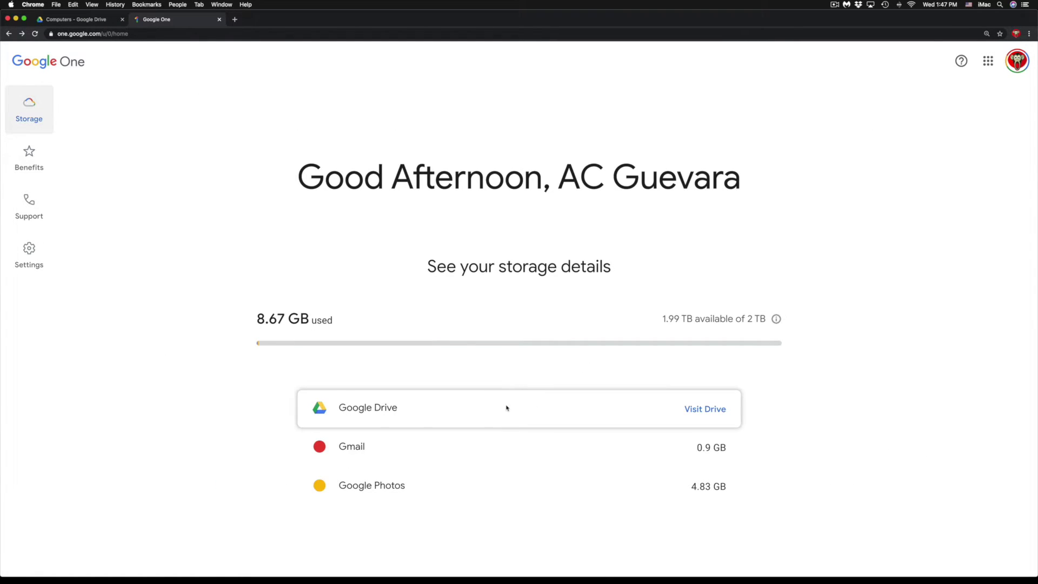
pyautogui.moveTo(430, 486)
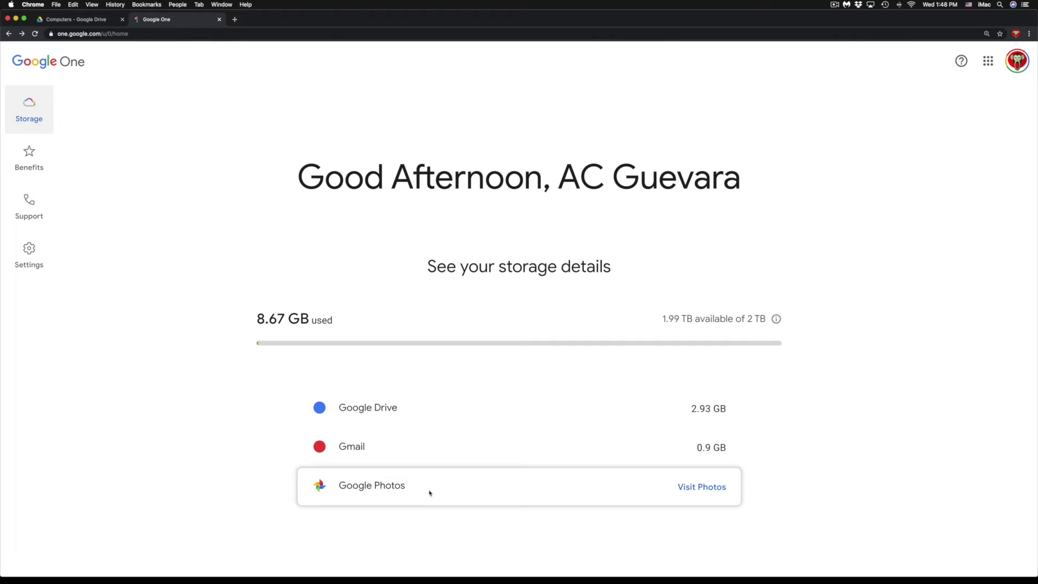
pyautogui.moveTo(749, 181); pyautogui.dragTo(262, 194)
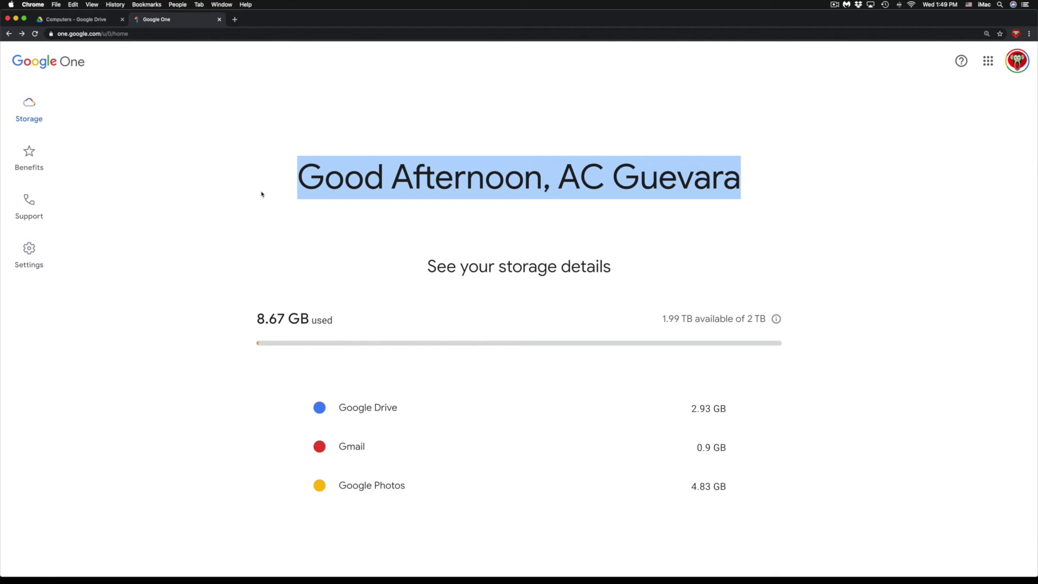
pyautogui.moveTo(519, 408)
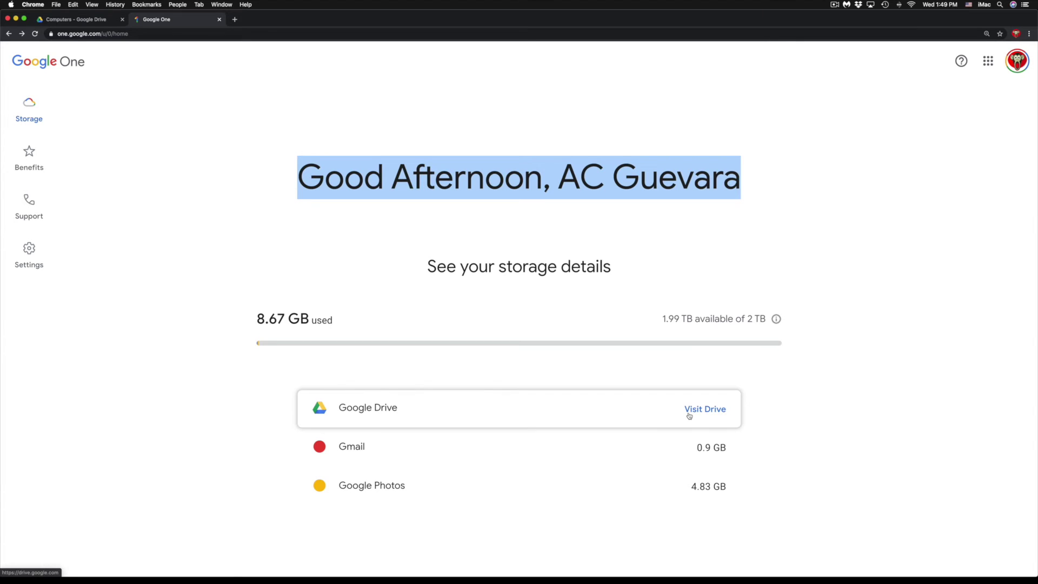
pyautogui.click(863, 350)
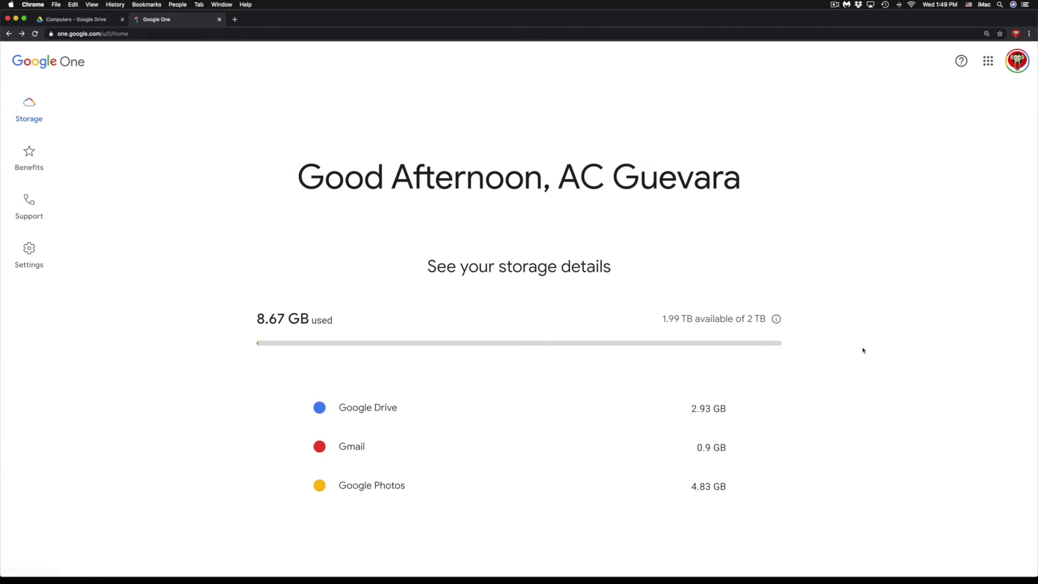